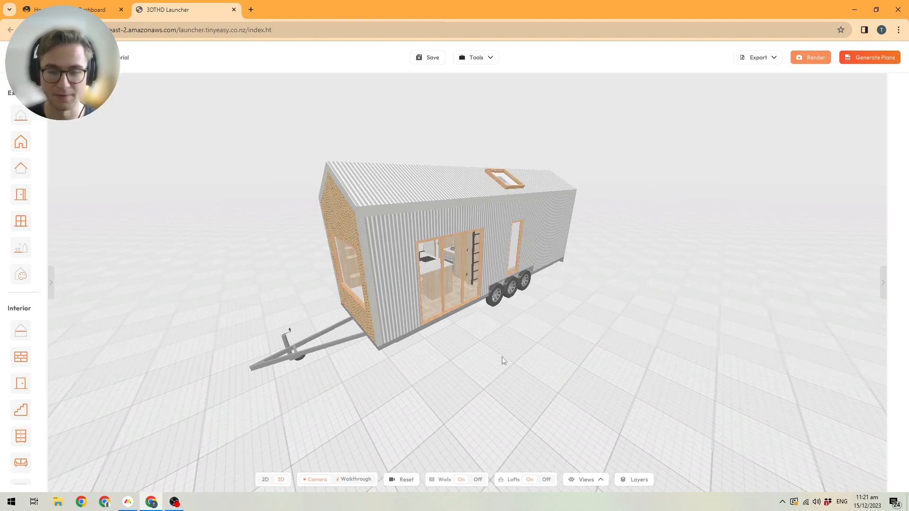
Orbit the tiny house in Camera mode to examine its front and door side from low and raised angles
click(318, 479)
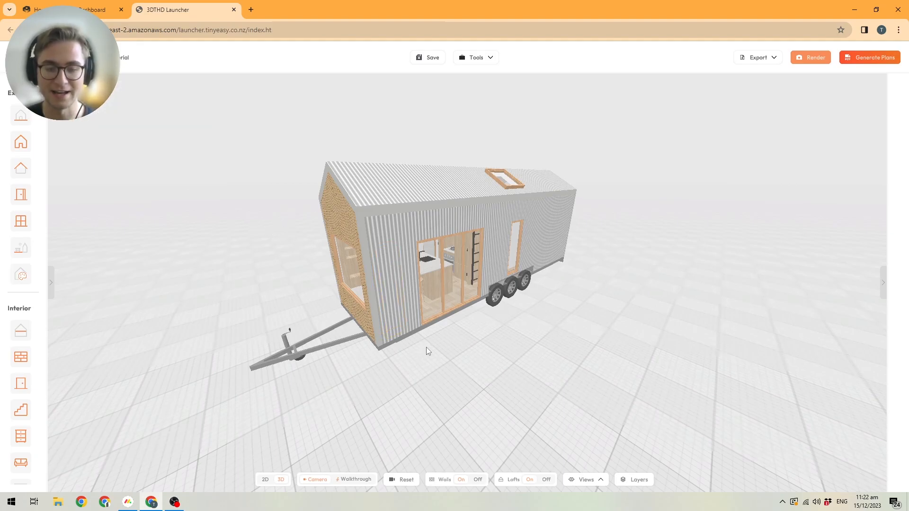
drag(426, 351, 471, 339)
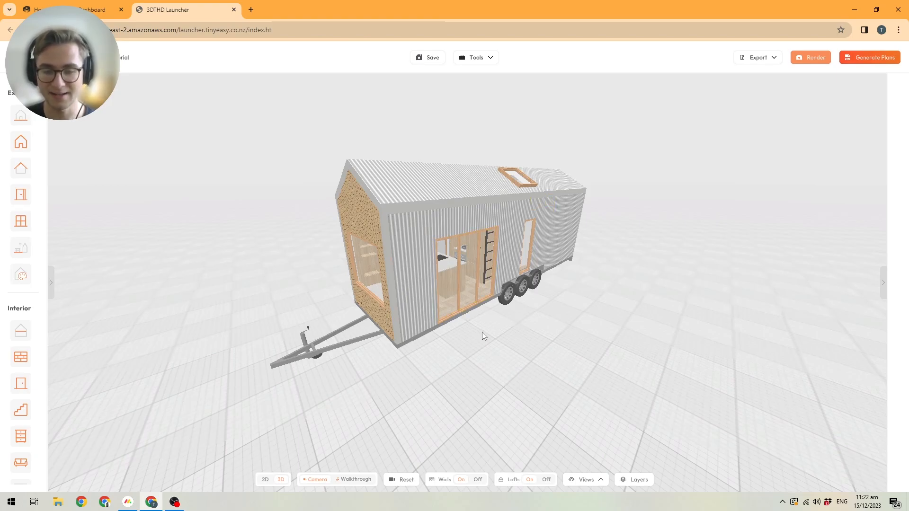
drag(482, 331, 489, 291)
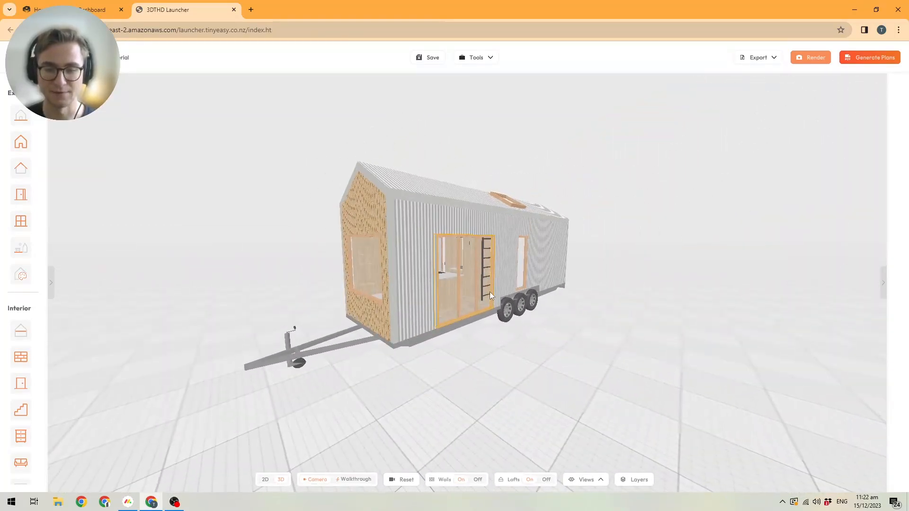
drag(492, 237, 444, 325)
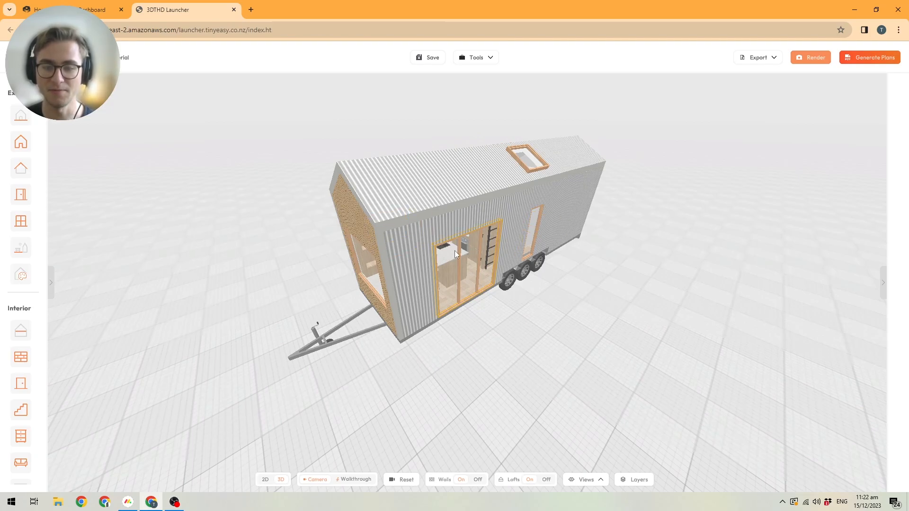
Zoom in on the kitchen island and the side cladding, returning each time to a view of the whole house
scroll(457, 250, up, 10)
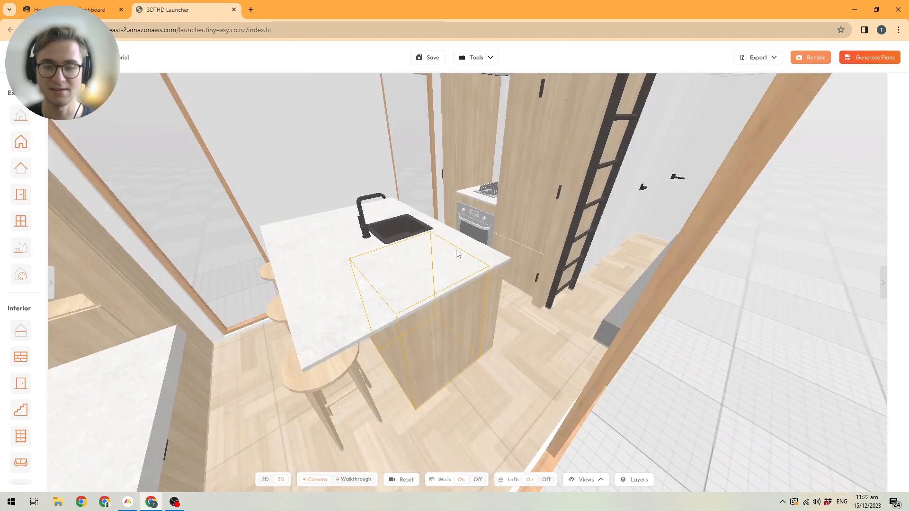
scroll(458, 253, up, 3)
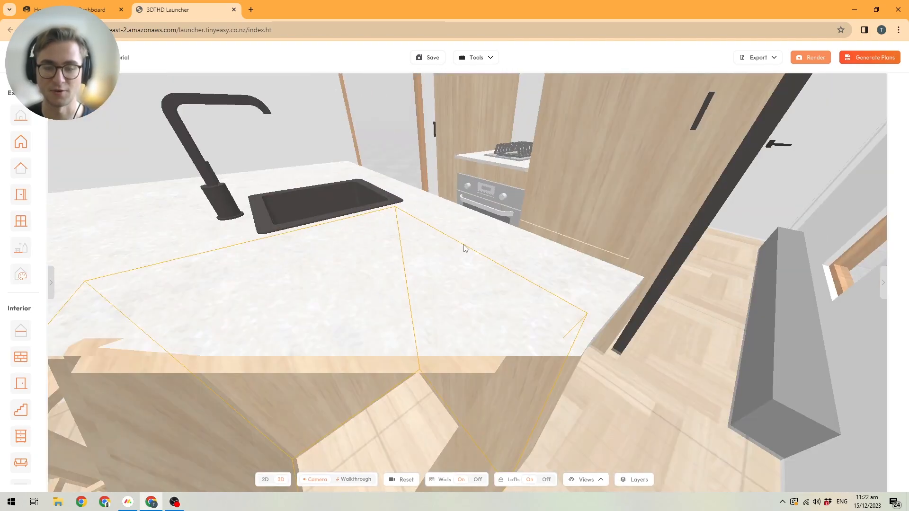
scroll(465, 246, down, 12)
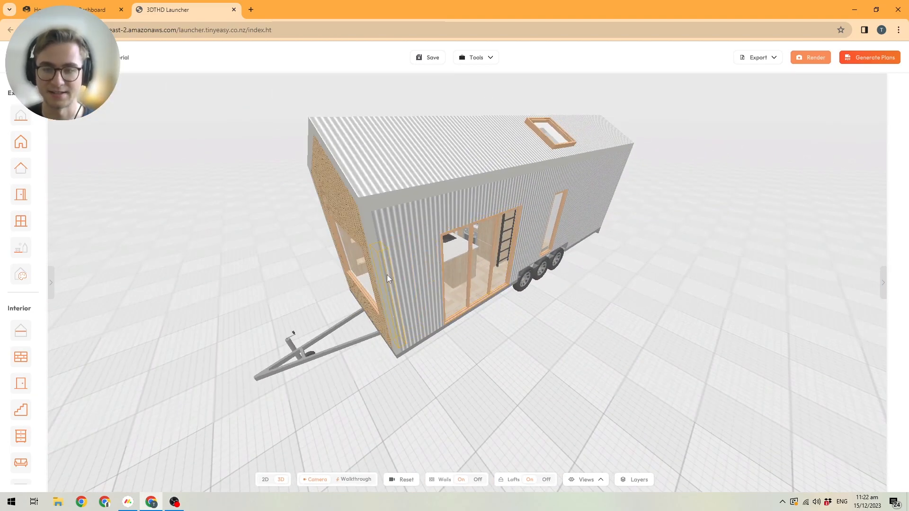
scroll(713, 175, up, 10)
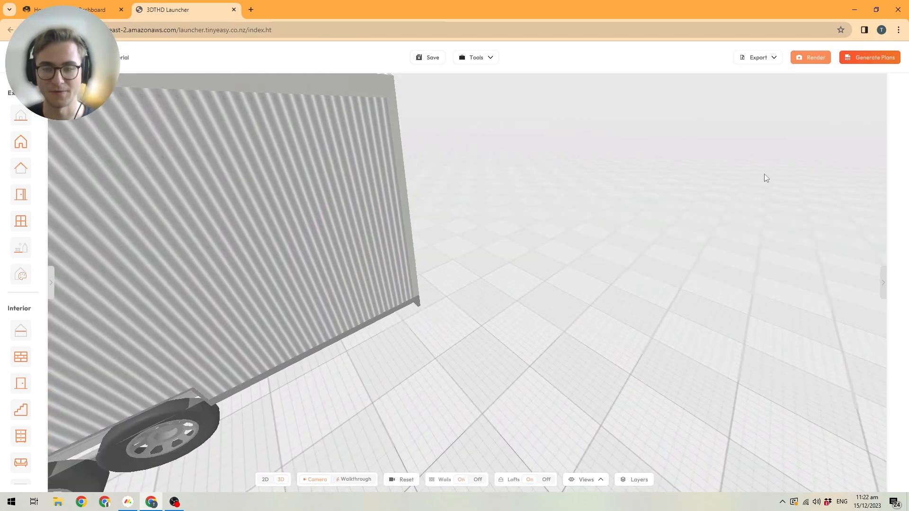
scroll(754, 178, down, 10)
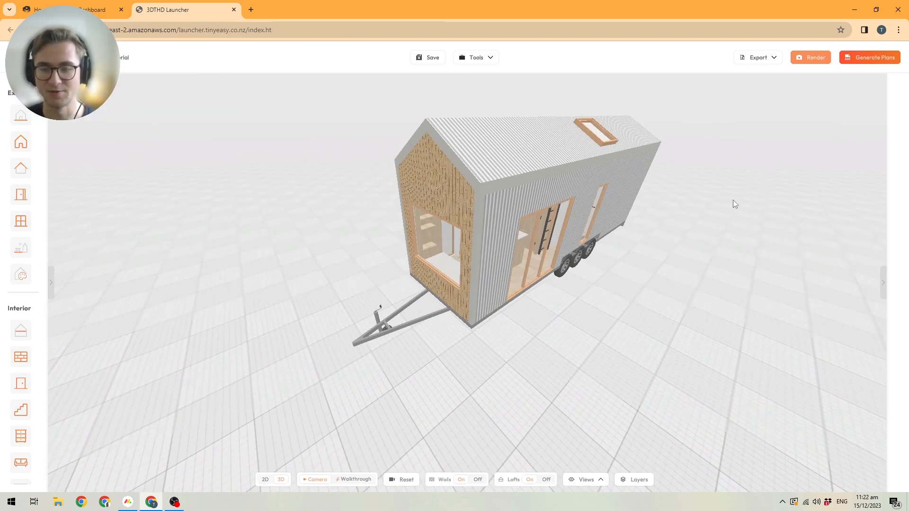
Select the three-panel exterior door and slide it along the wall to 3' from the wall's tow-bar end
drag(734, 204, 436, 266)
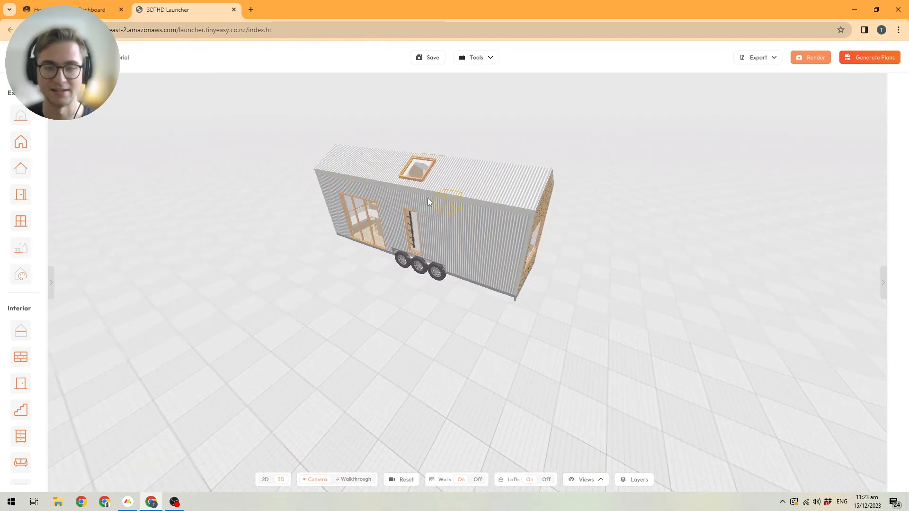
scroll(436, 200, up, 5)
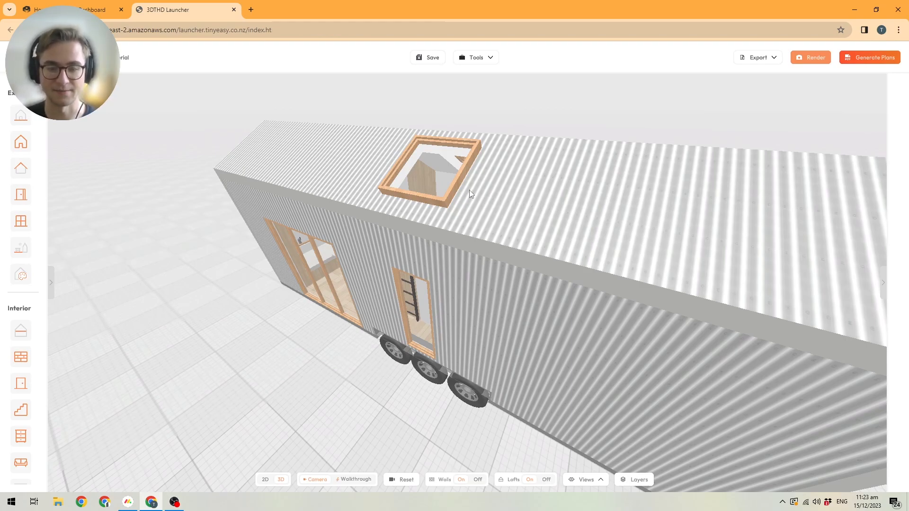
drag(282, 277, 454, 282)
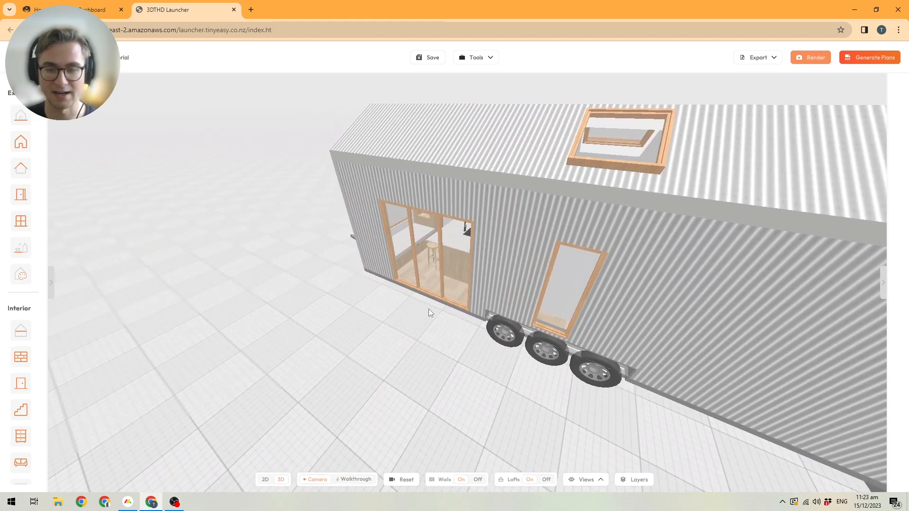
click(420, 280)
scroll(426, 254, up, 5)
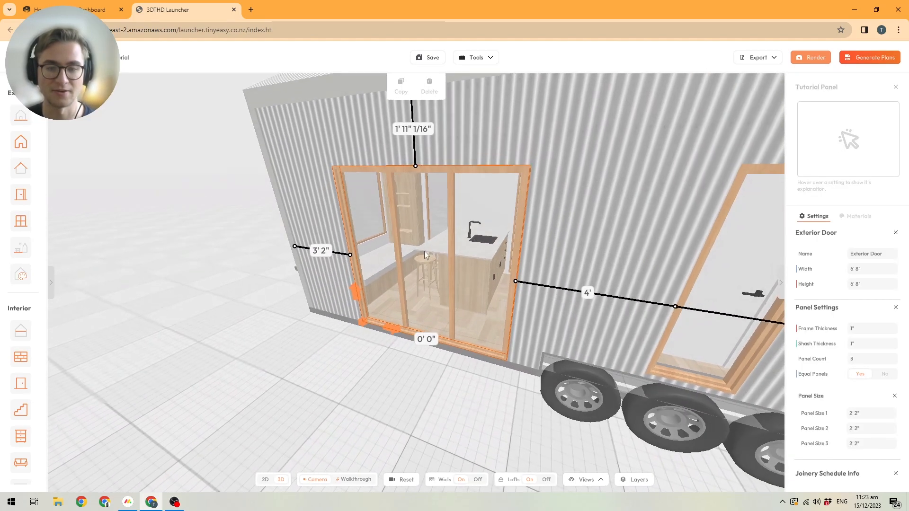
drag(416, 245, 407, 262)
Zoom and orbit around the selected exterior door to inspect it up close and within the whole side wall
scroll(407, 262, down, 8)
scroll(392, 284, down, 4)
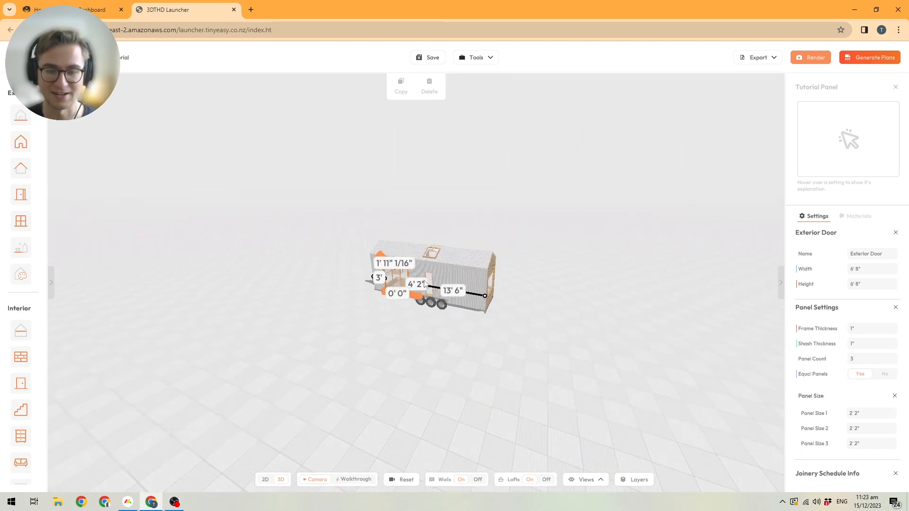
scroll(393, 285, up, 10)
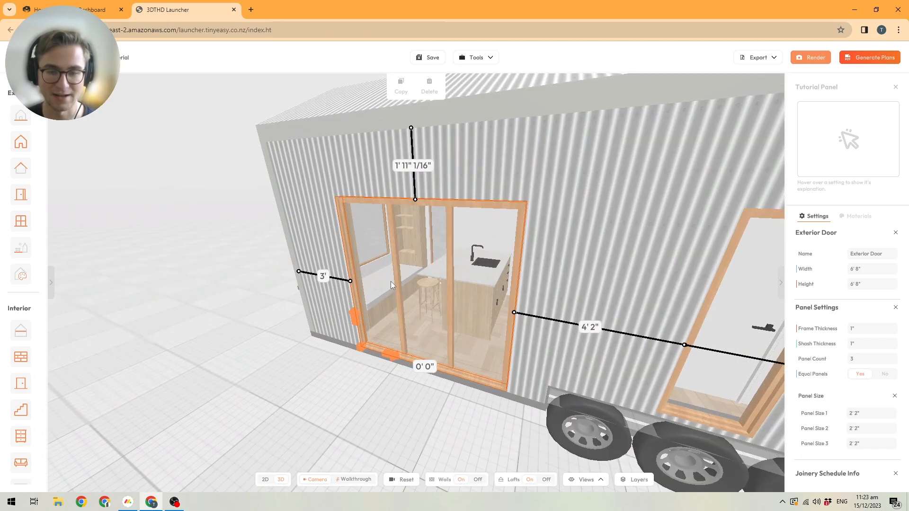
drag(390, 281, 438, 305)
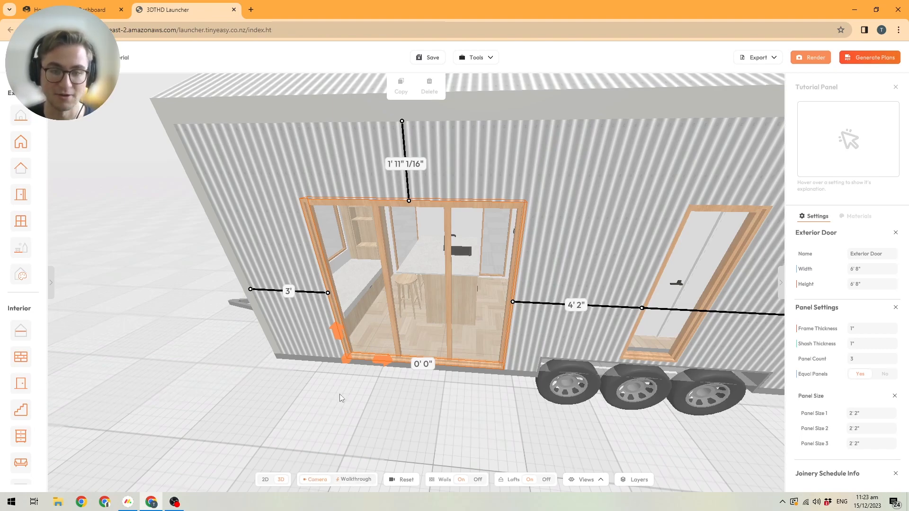
scroll(360, 373, down, 10)
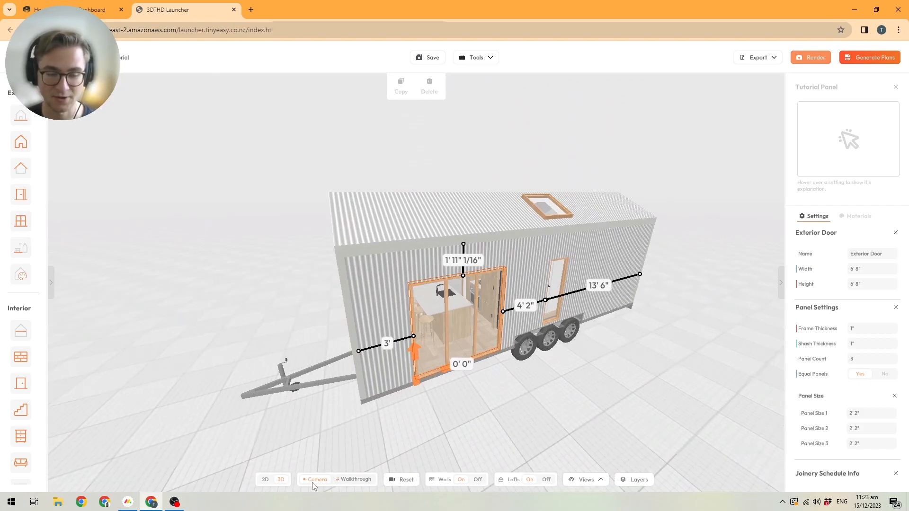
Switch to Walkthrough navigation and try rotating the view and moving forward and backward outside the house
click(357, 480)
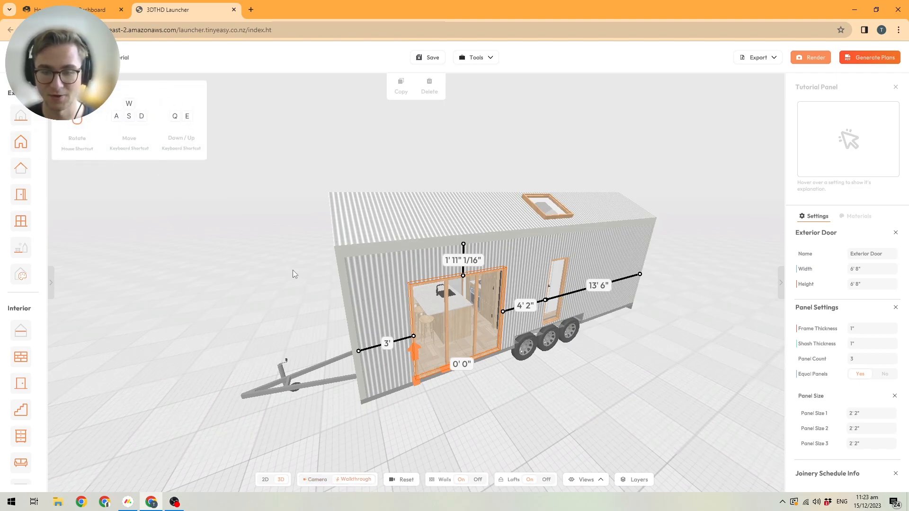
right_drag(416, 315, 416, 353)
key(w)
key(s)
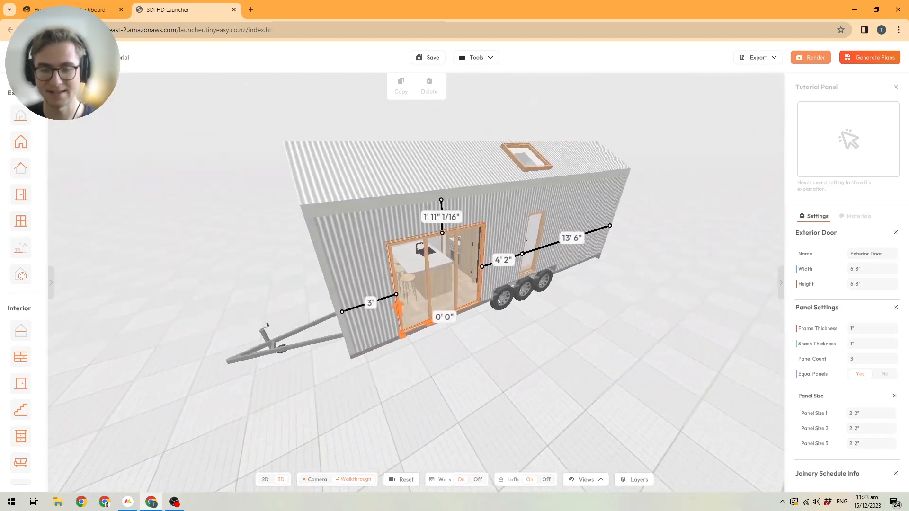
right_drag(552, 390, 569, 371)
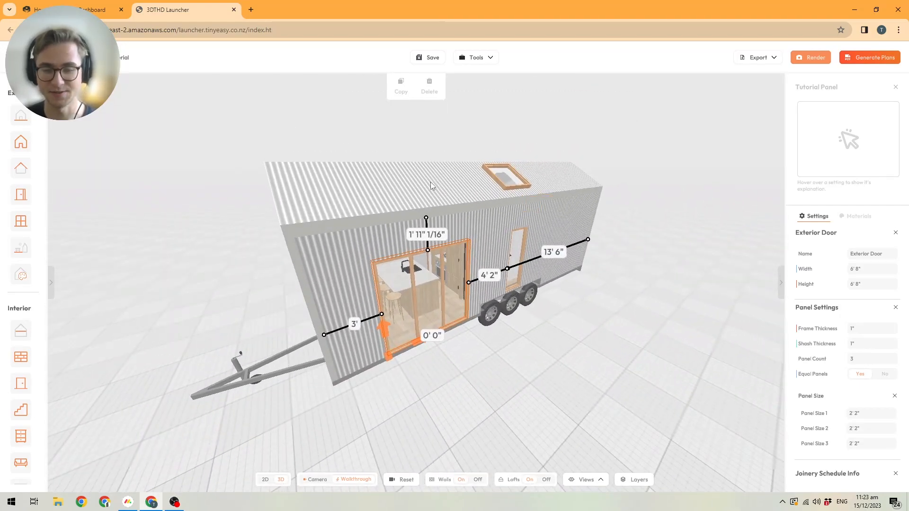
mouse_move(467, 318)
right_down()
mouse_move(583, 282)
mouse_move(384, 236)
mouse_move(454, 279)
mouse_move(442, 295)
mouse_move(442, 346)
mouse_move(258, 277)
mouse_move(455, 312)
mouse_move(442, 318)
mouse_move(437, 363)
mouse_move(457, 314)
right_up()
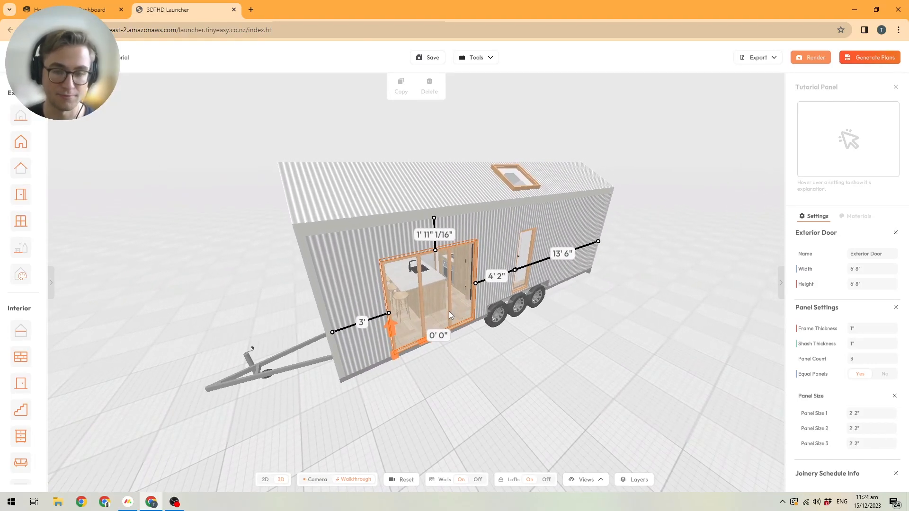
Zoom toward the exterior door and back out, and shift the walkthrough view sideways in both directions
scroll(447, 312, up, 5)
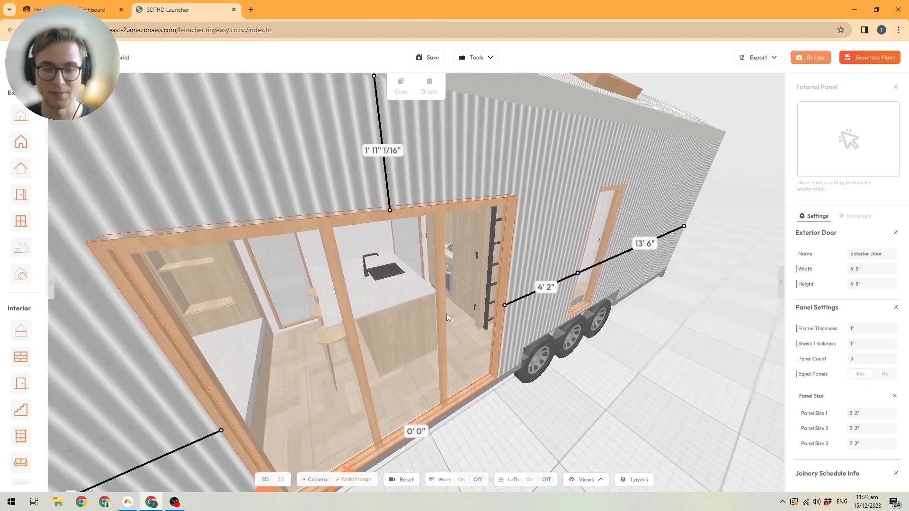
scroll(447, 313, down, 5)
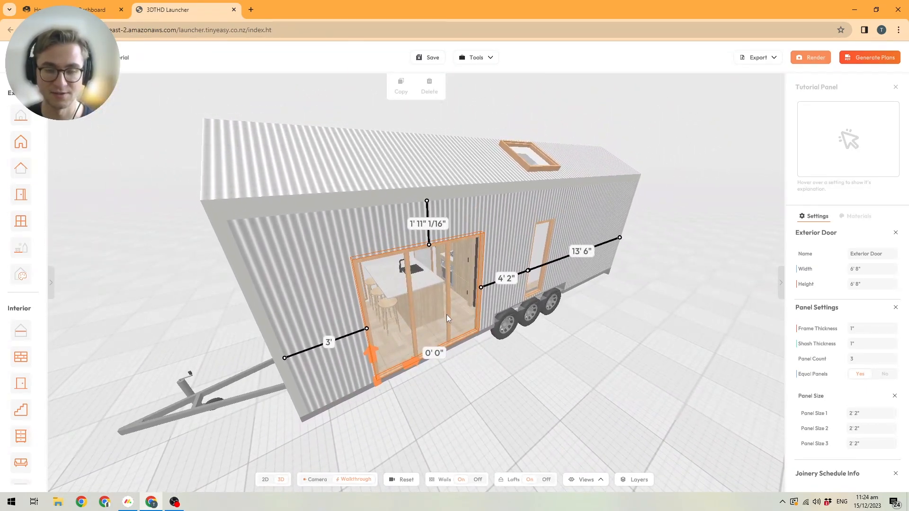
key(a)
key(d)
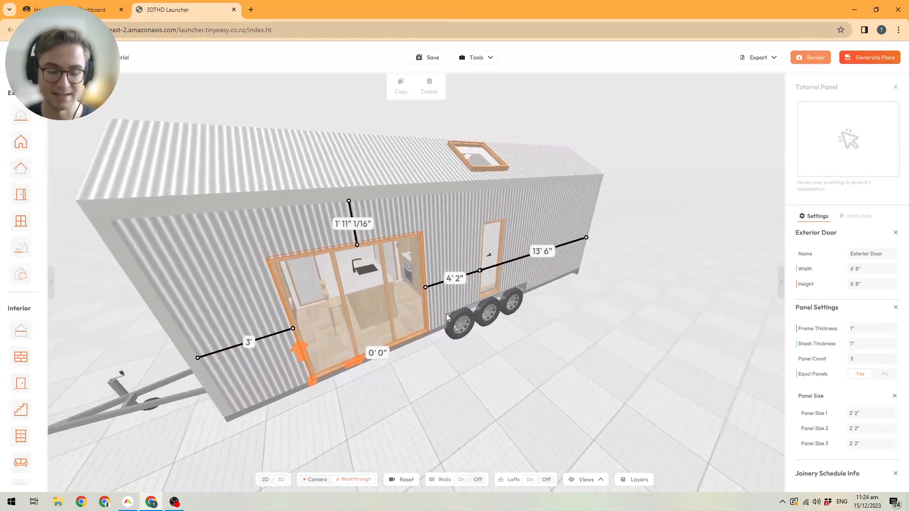
key(a)
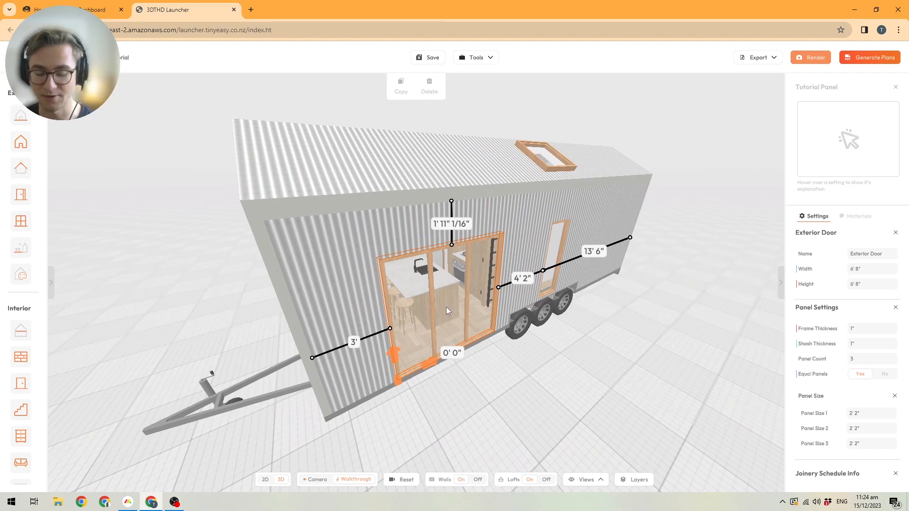
Move the walkthrough view forward, backward and sideways, and lower and raise it beside the house
key(w)
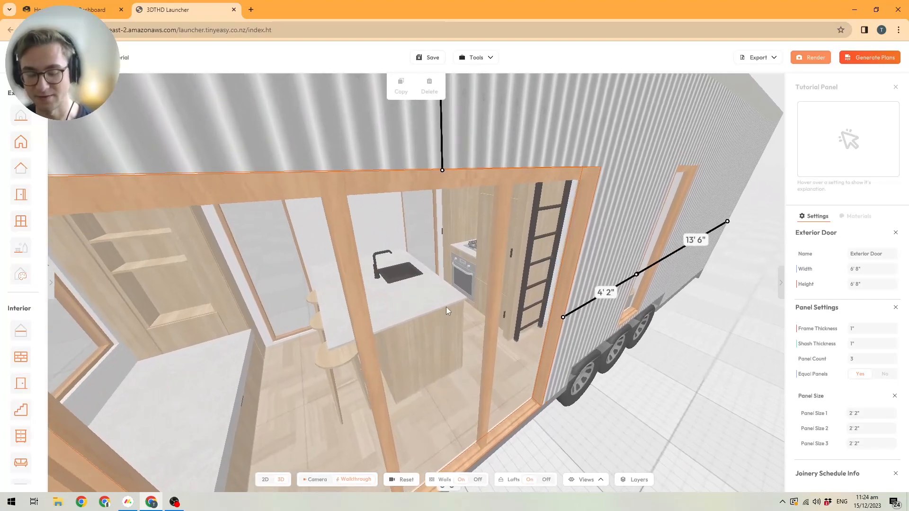
key(s)
key(a)
key(d)
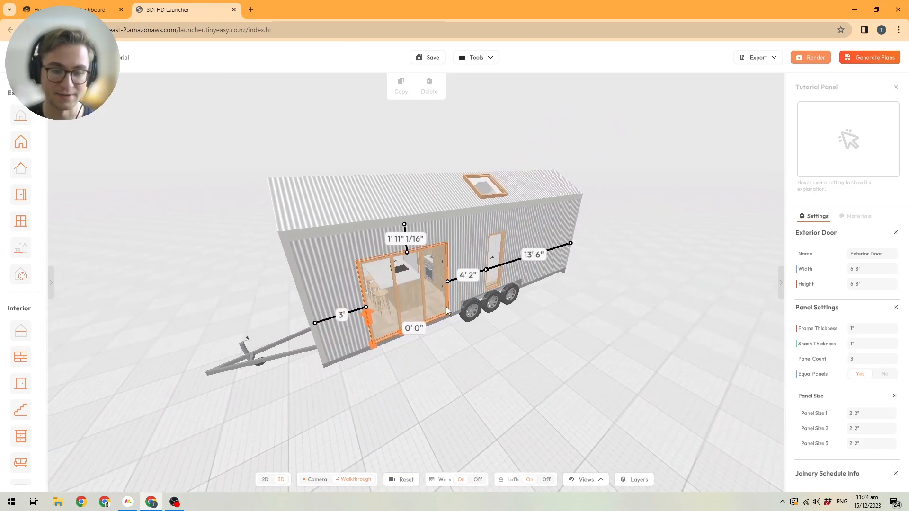
key(q)
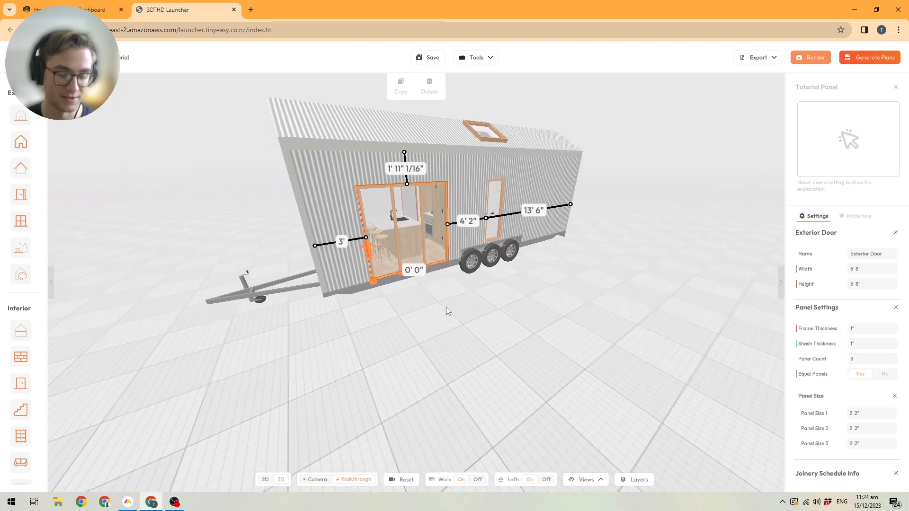
key(e)
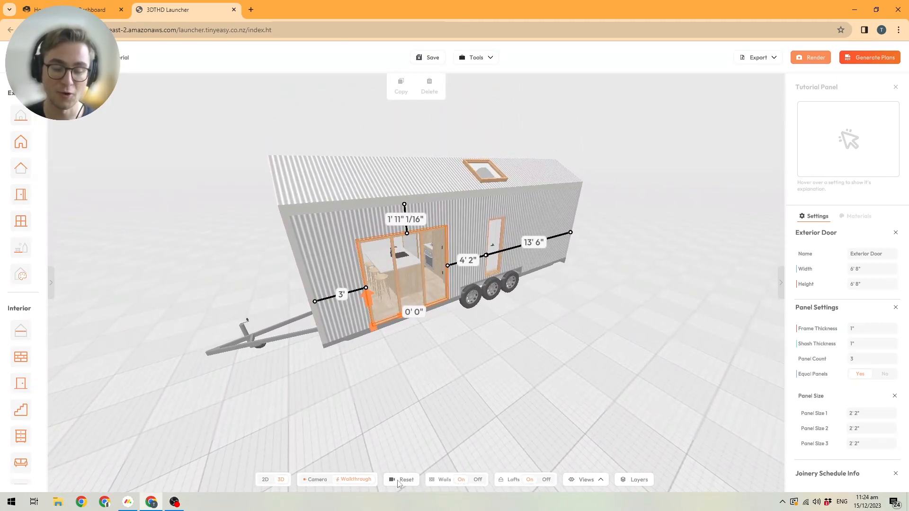
Walk into the house to examine the kitchen island, cooktop wall and hallway, ending with a step back
key(w)
key(w)
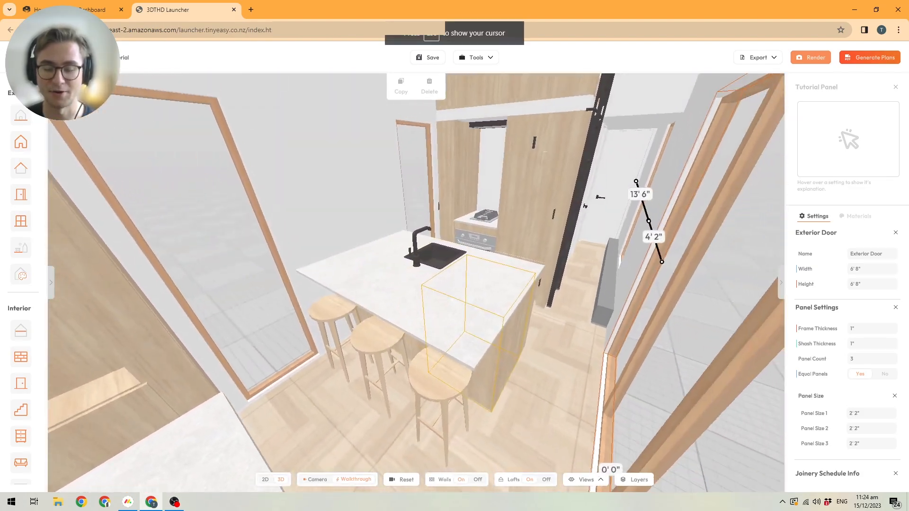
key(w)
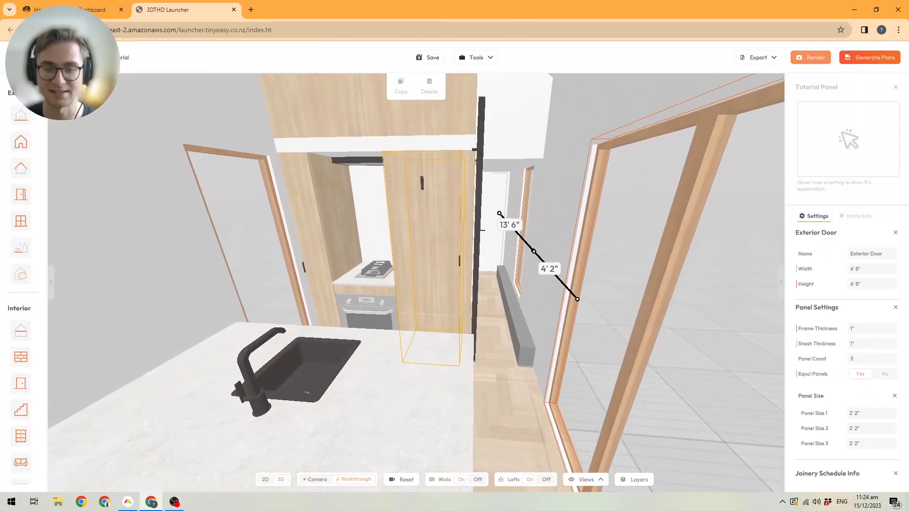
key(w)
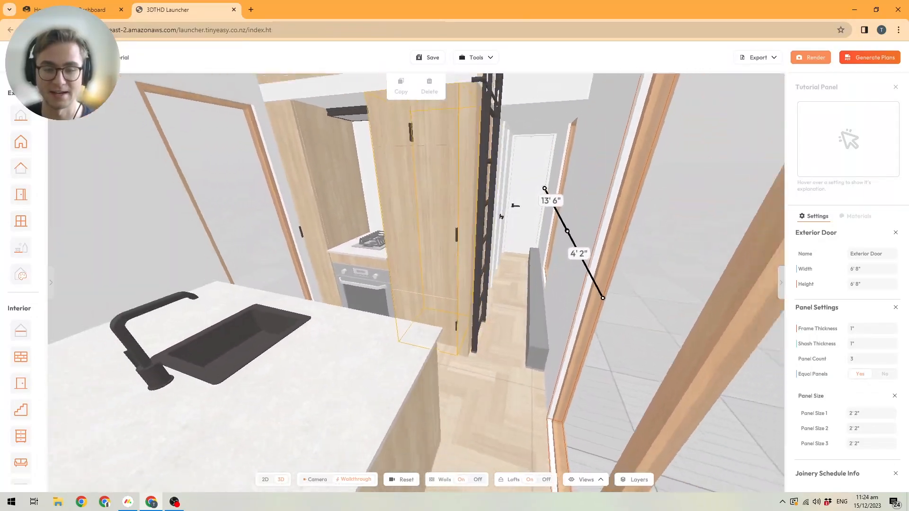
key(w)
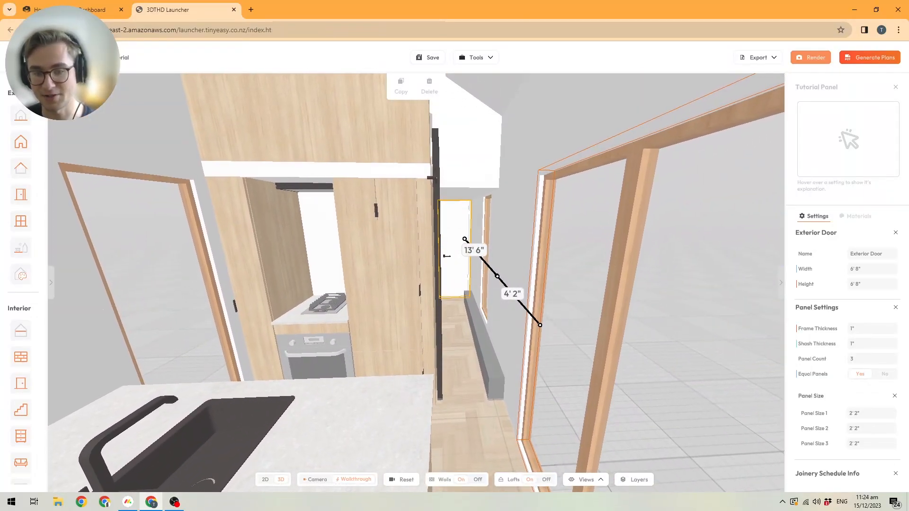
key(s)
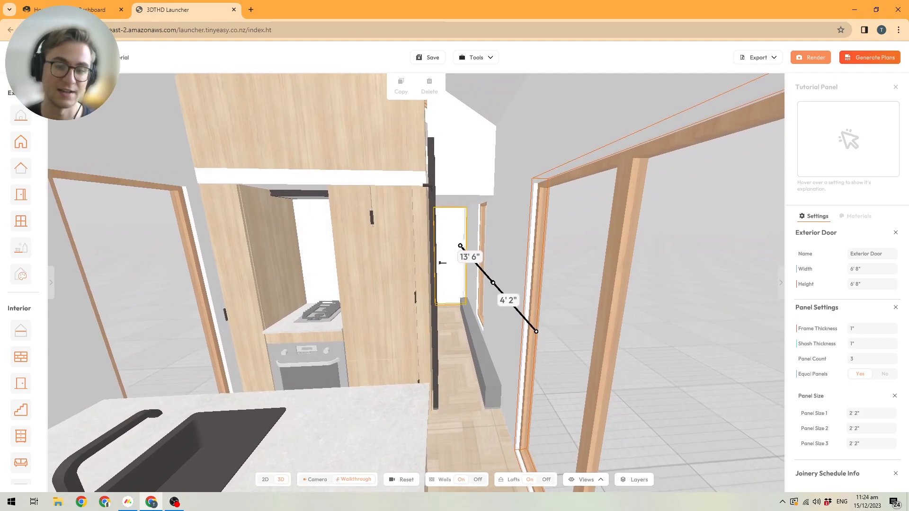
key(s)
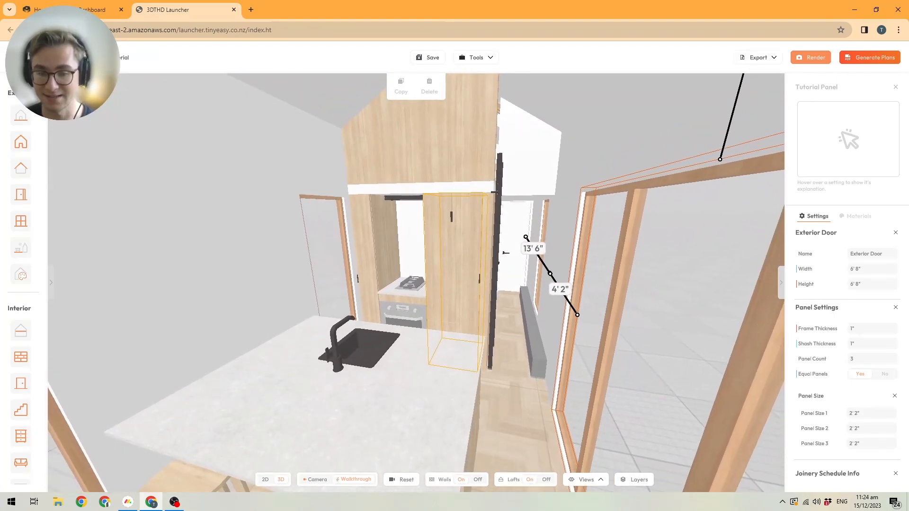
Walk through the hallway into the bathroom and on to the bedroom to examine the vanity, shower, bed and wardrobe
key(w)
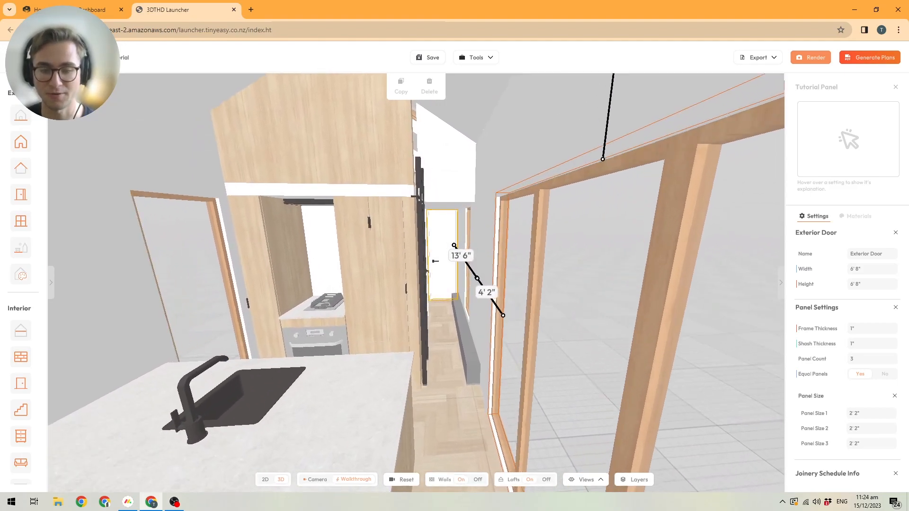
key(w)
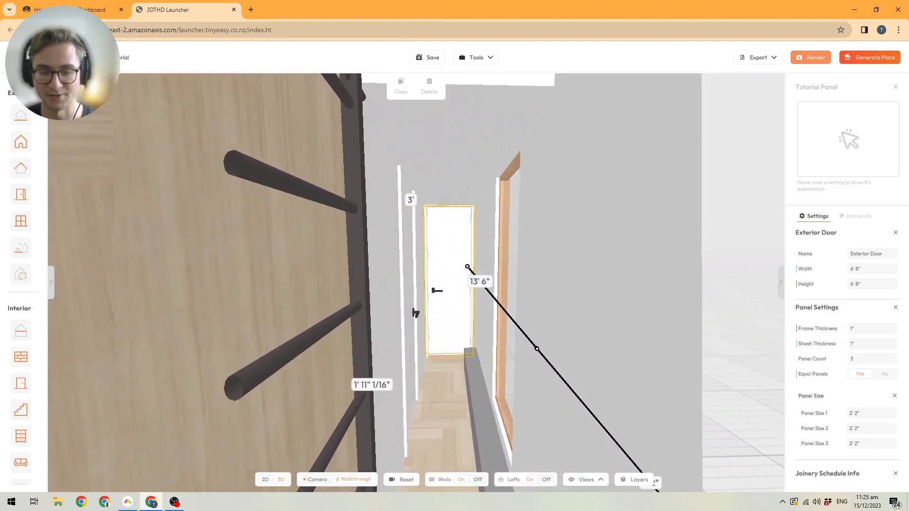
key(w)
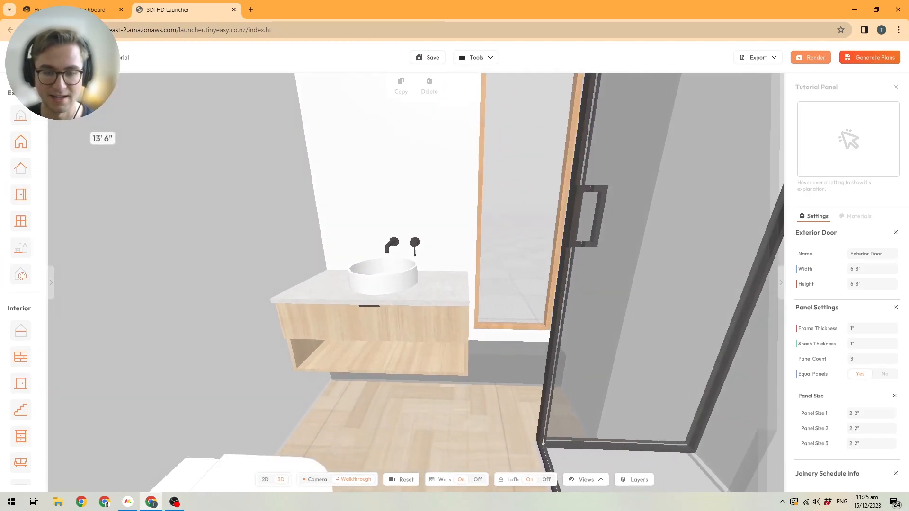
key(w)
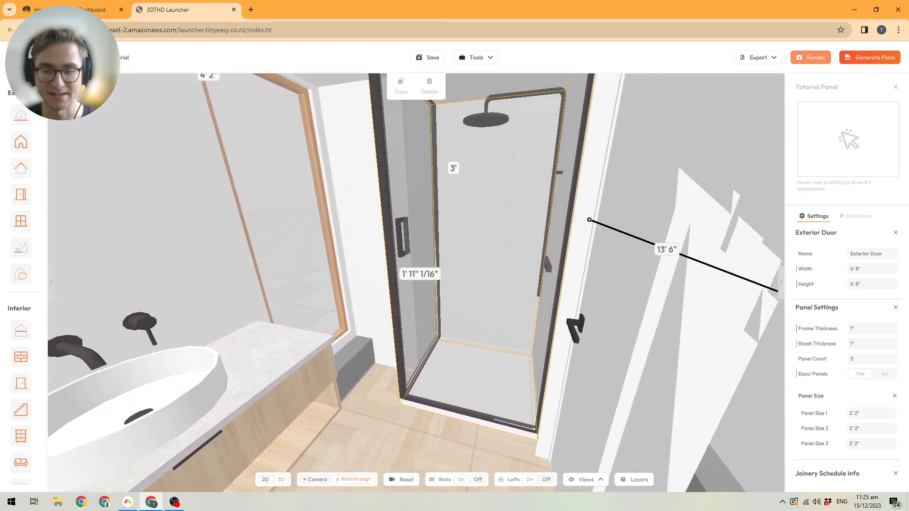
key(w)
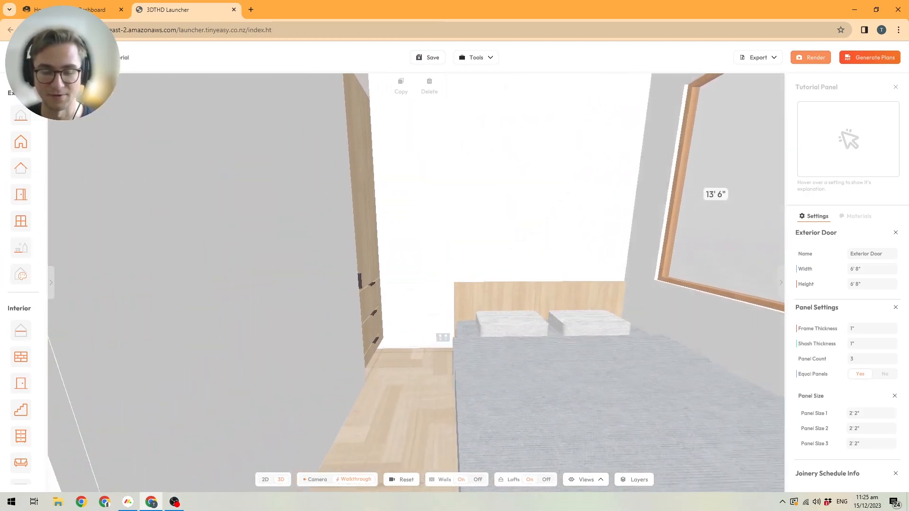
key(d)
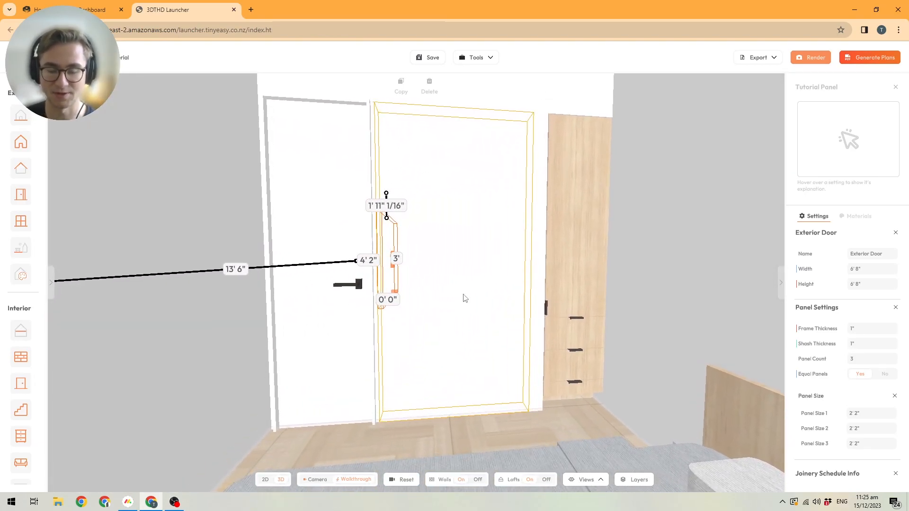
Back the walkthrough view out of the bedroom to see the whole house exterior and deselect the exterior door
right_drag(449, 311, 496, 339)
key(a)
key(s)
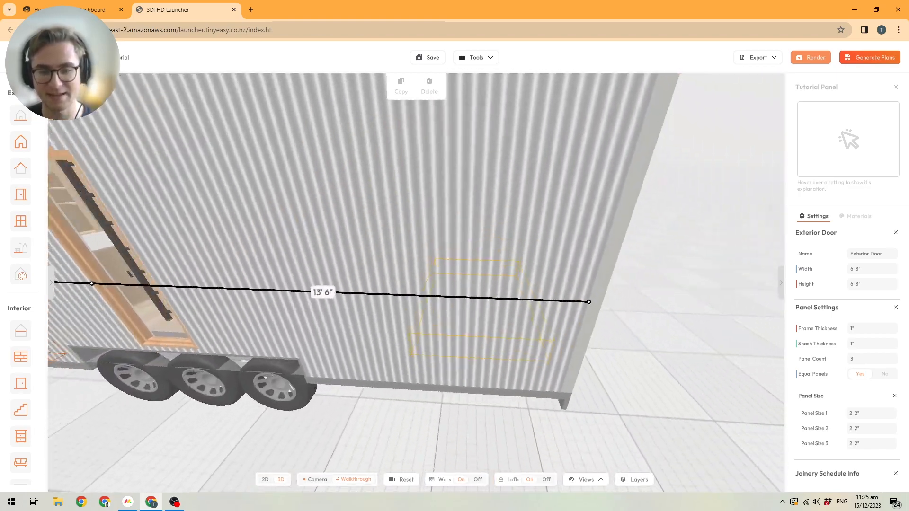
key(s)
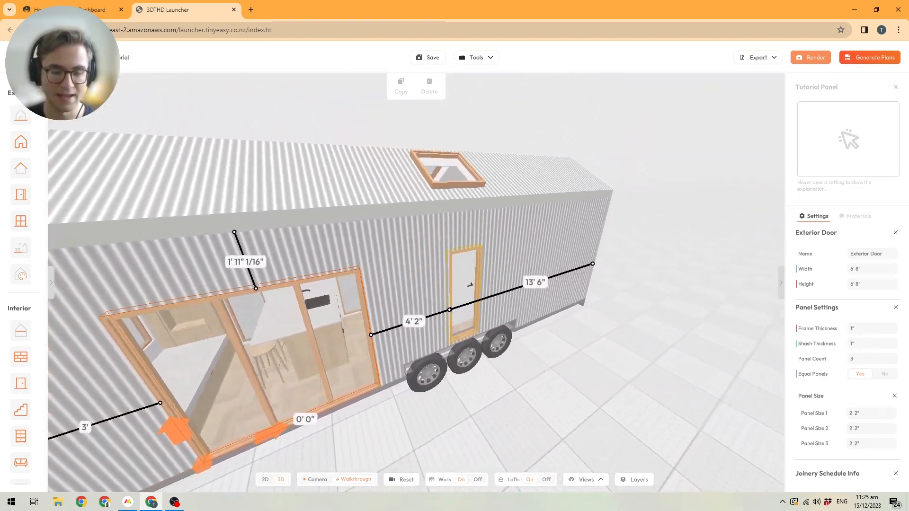
click(547, 414)
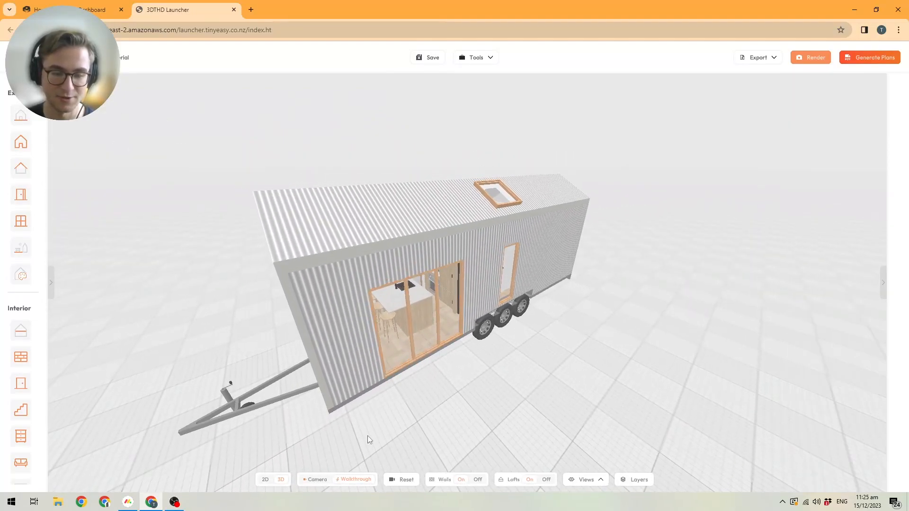
Switch to the 2D plan view, and pan and zoom in on the kitchen island
click(266, 483)
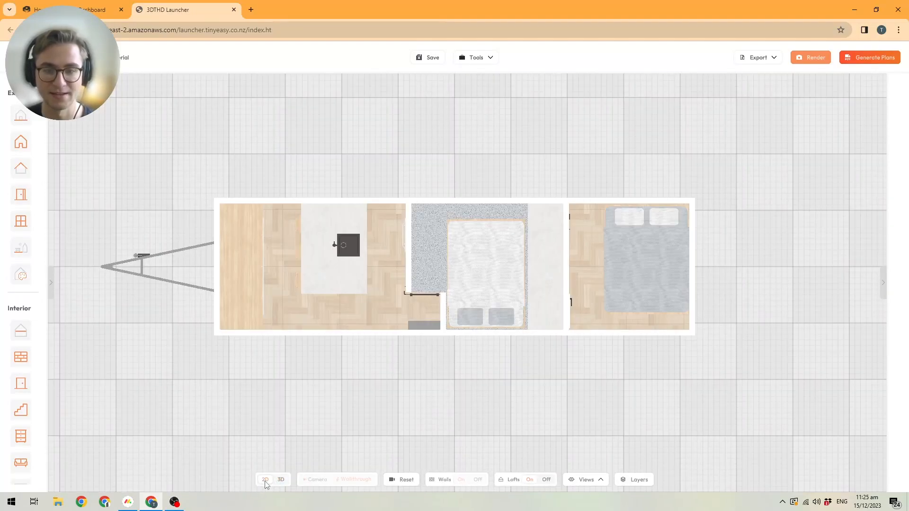
drag(303, 439, 344, 436)
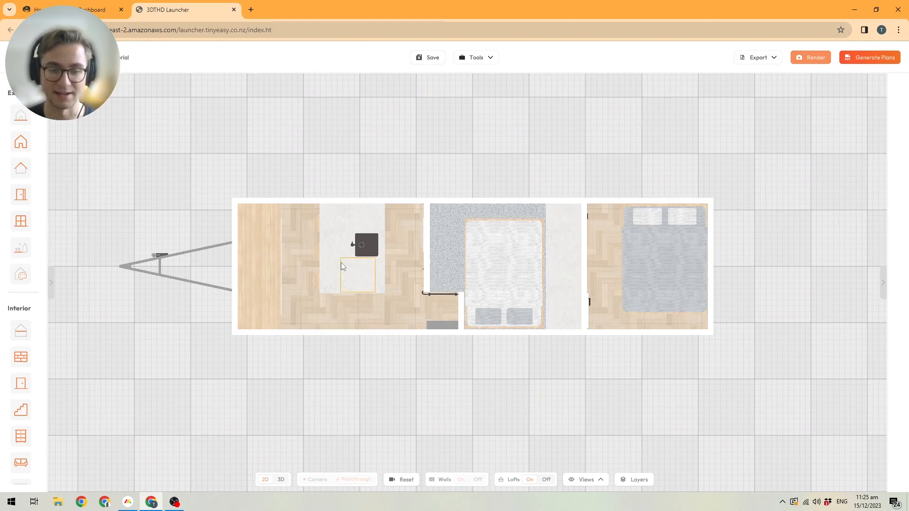
scroll(362, 274, up, 3)
scroll(439, 275, up, 1)
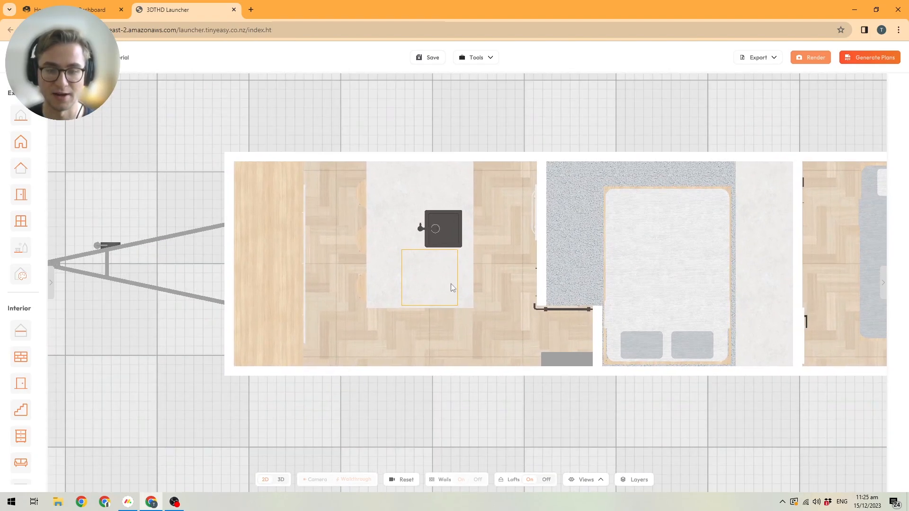
Select the sink cabinet in plan to view its dimensions, then show the full floor plan and deselect the cabinet
click(450, 231)
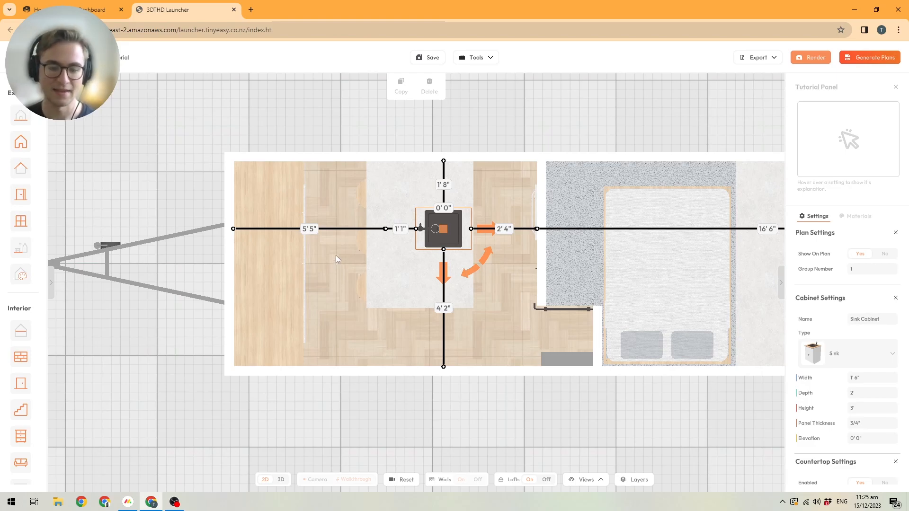
scroll(346, 253, down, 3)
mouse_move(572, 368)
mouse_down()
mouse_move(477, 371)
mouse_move(564, 364)
mouse_up()
click(507, 379)
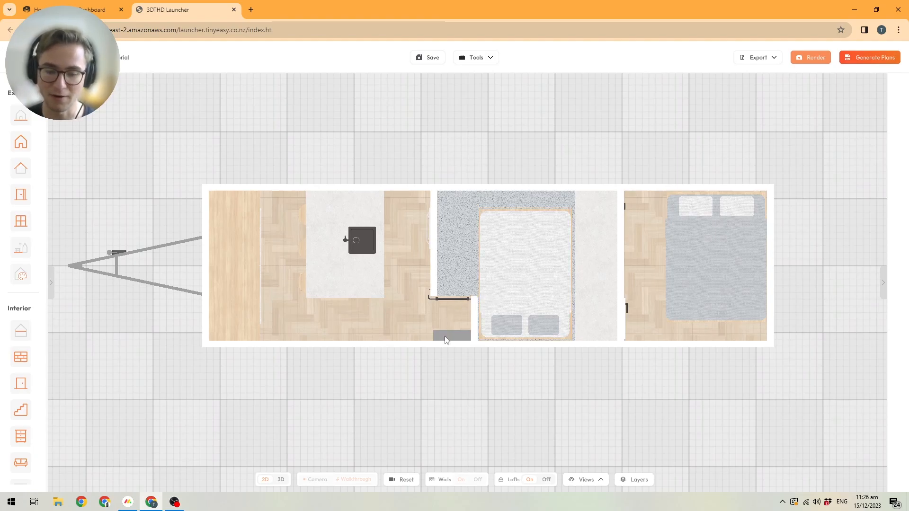
Toggle the lofts' visibility in the 2D plan, leaving them off to expose the kitchen and bathroom layout below
click(532, 481)
click(534, 481)
click(537, 482)
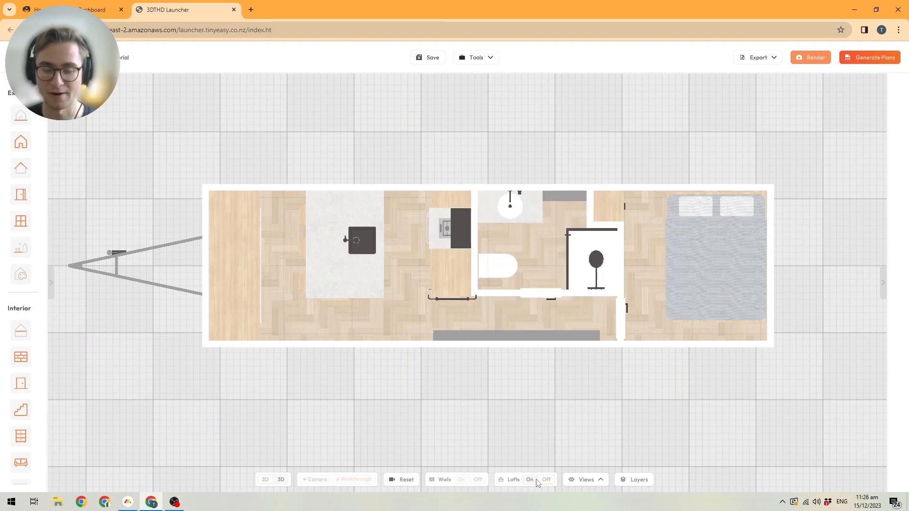
click(538, 483)
click(538, 482)
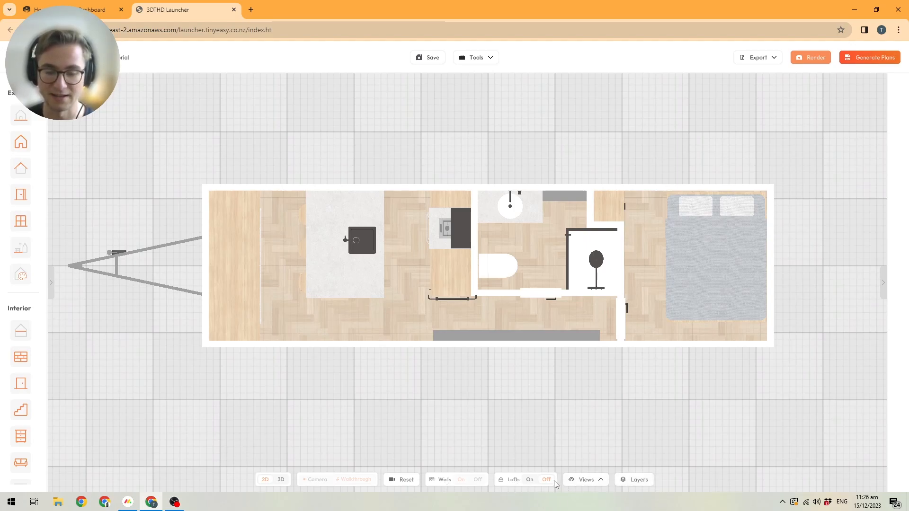
Return to the 3D view in Camera mode, rotate the view away from the house, and reset the camera
click(280, 479)
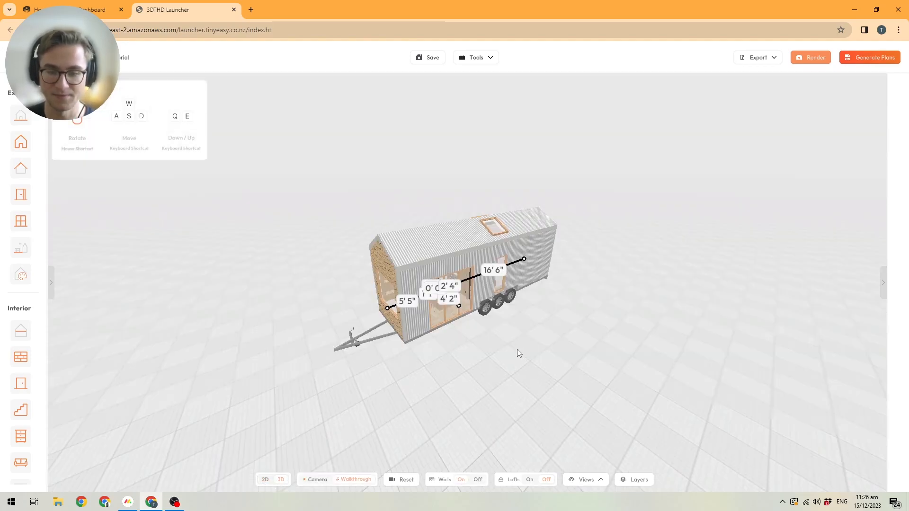
click(321, 481)
right_drag(538, 302, 562, 242)
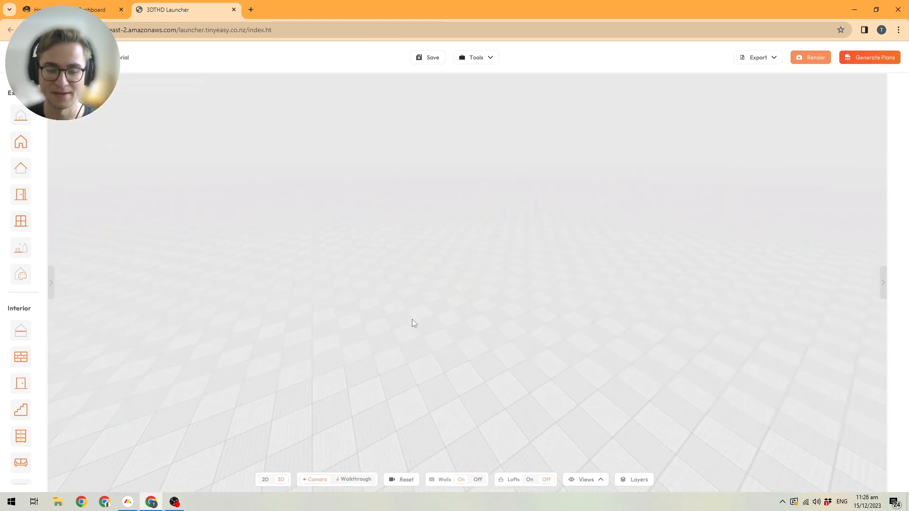
click(404, 480)
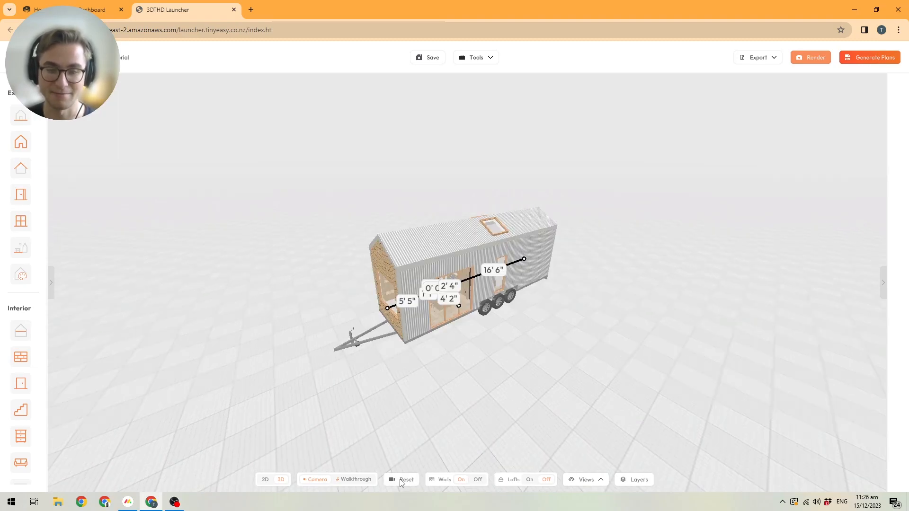
Zoom in on the tiny house in Camera mode and adjust the view of its glazed door side, clearing the displayed dimensions
scroll(471, 311, up, 5)
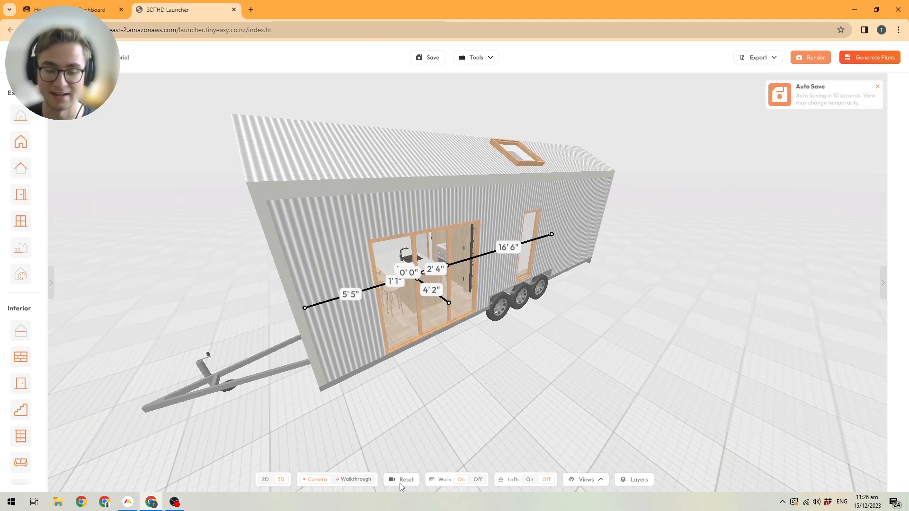
drag(436, 392, 489, 379)
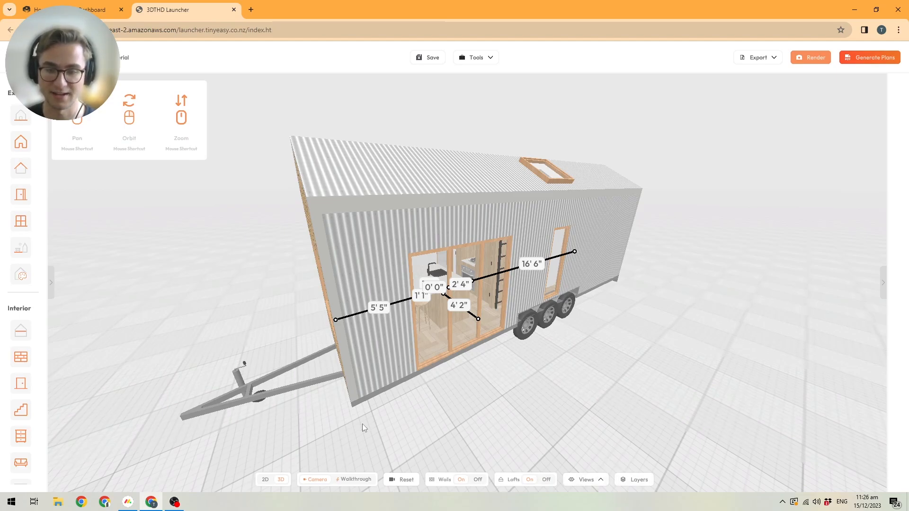
mouse_move(475, 409)
mouse_down()
mouse_move(498, 390)
mouse_move(484, 398)
mouse_up()
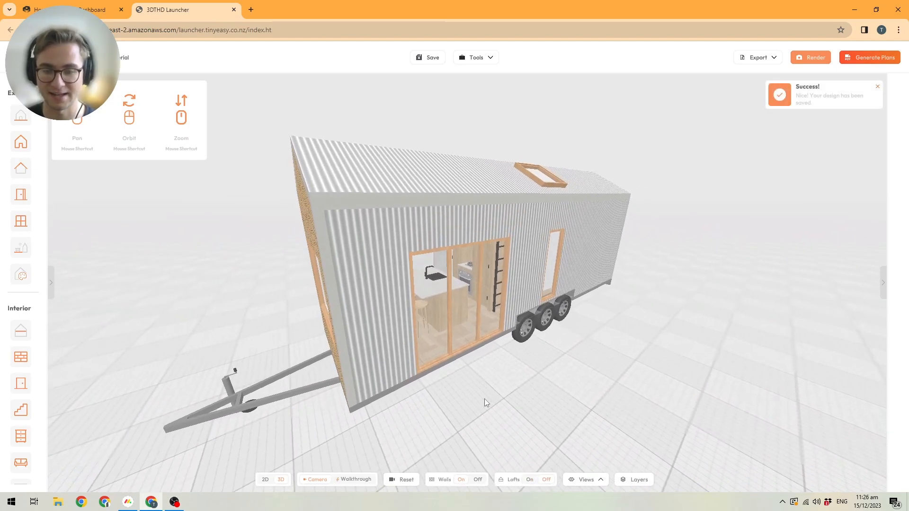